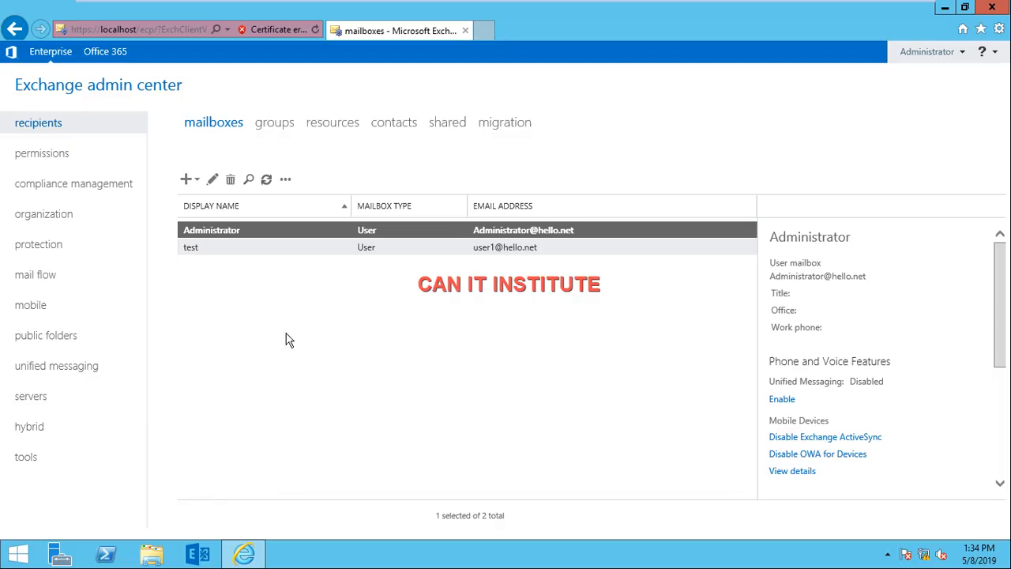
# Examine the general settings and email address format of the Default Policy under mail flow's email address policies, leaving them unchanged.
pyautogui.click(286, 335)
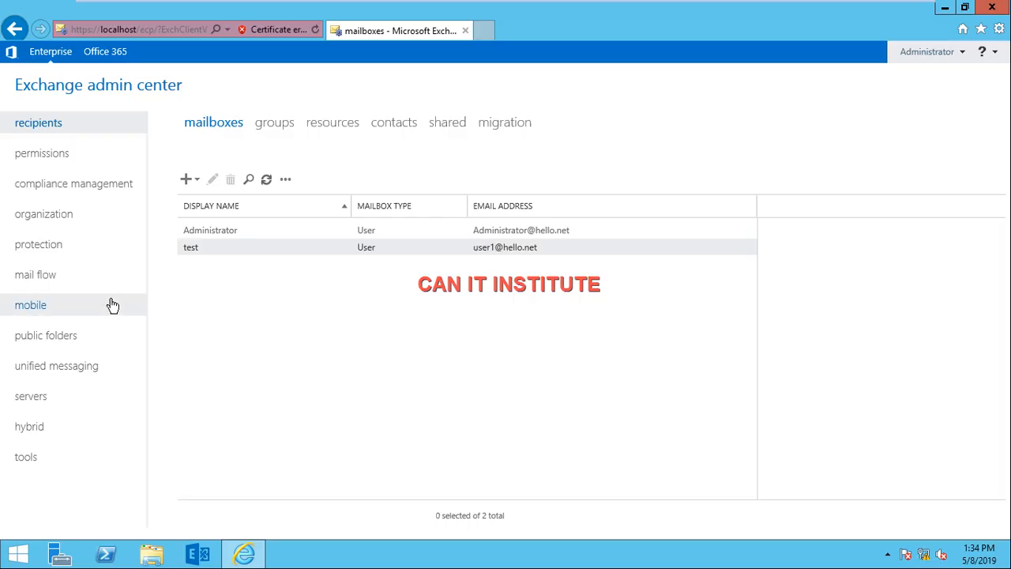
pyautogui.click(29, 278)
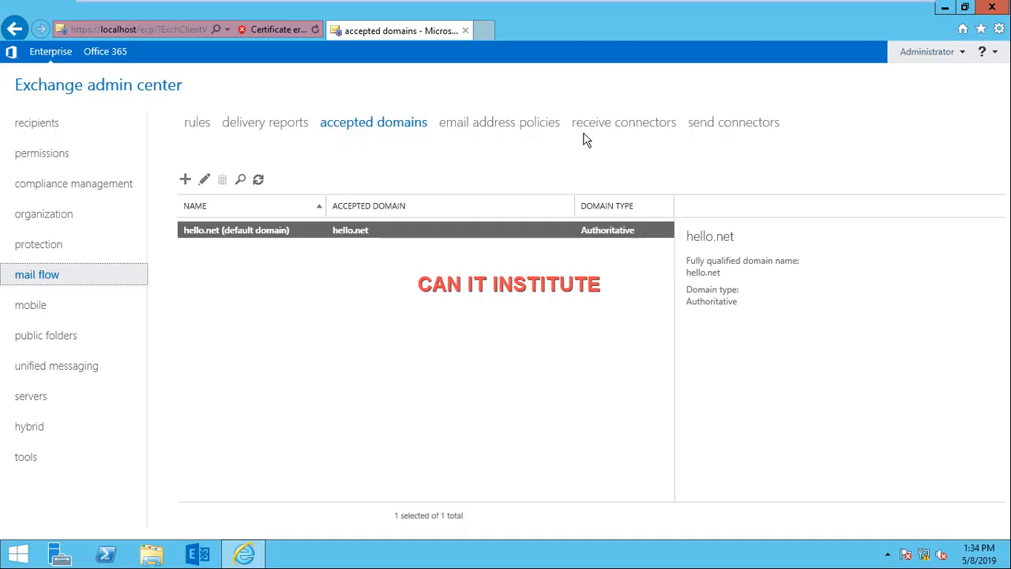
pyautogui.click(524, 129)
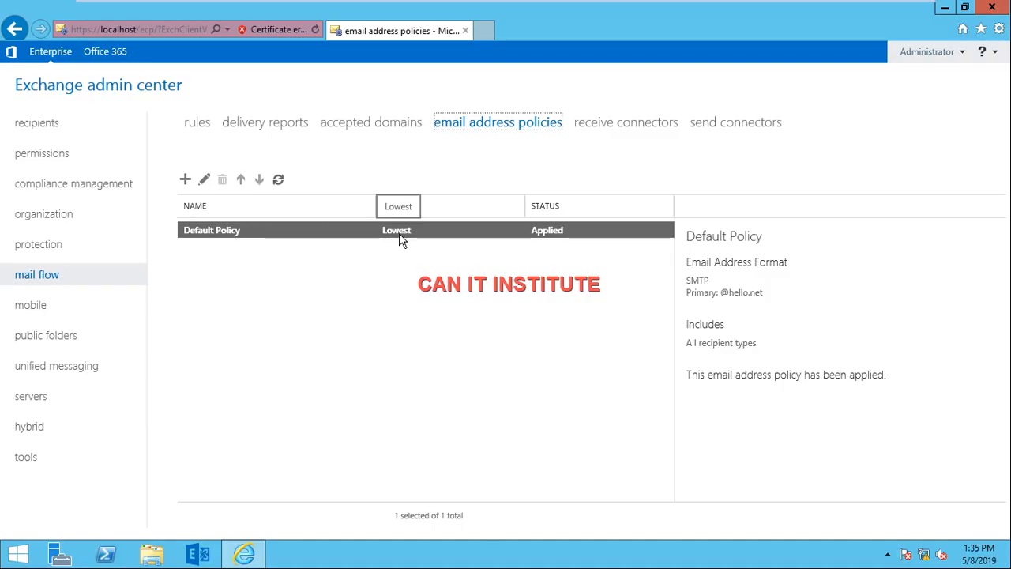
pyautogui.doubleClick(357, 232)
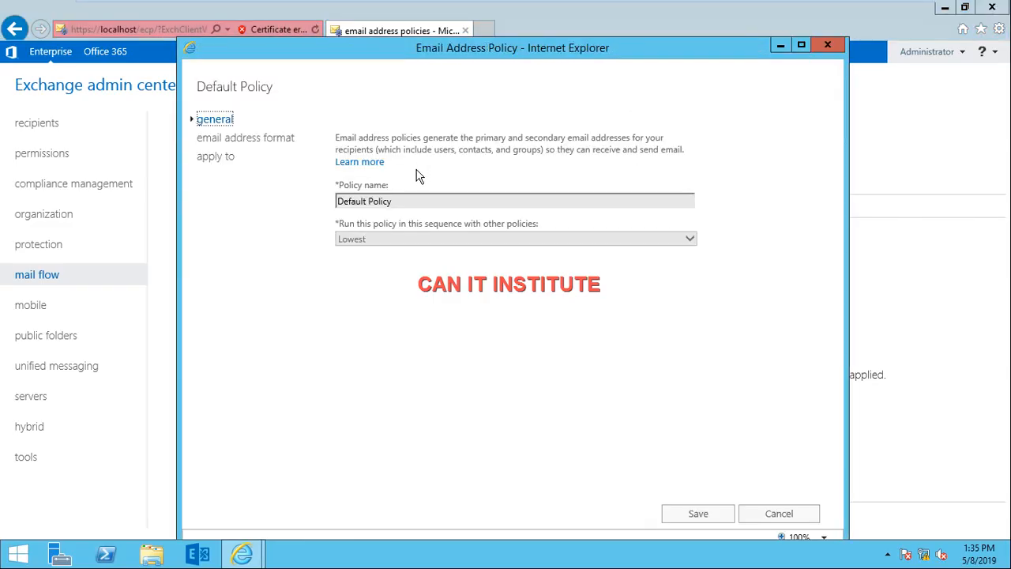
pyautogui.click(224, 141)
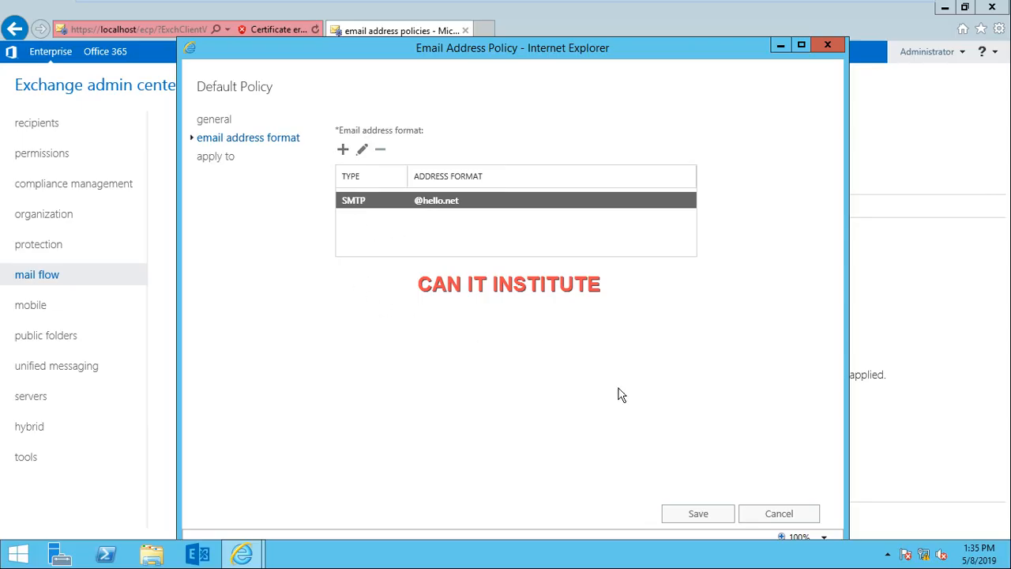
pyautogui.click(757, 516)
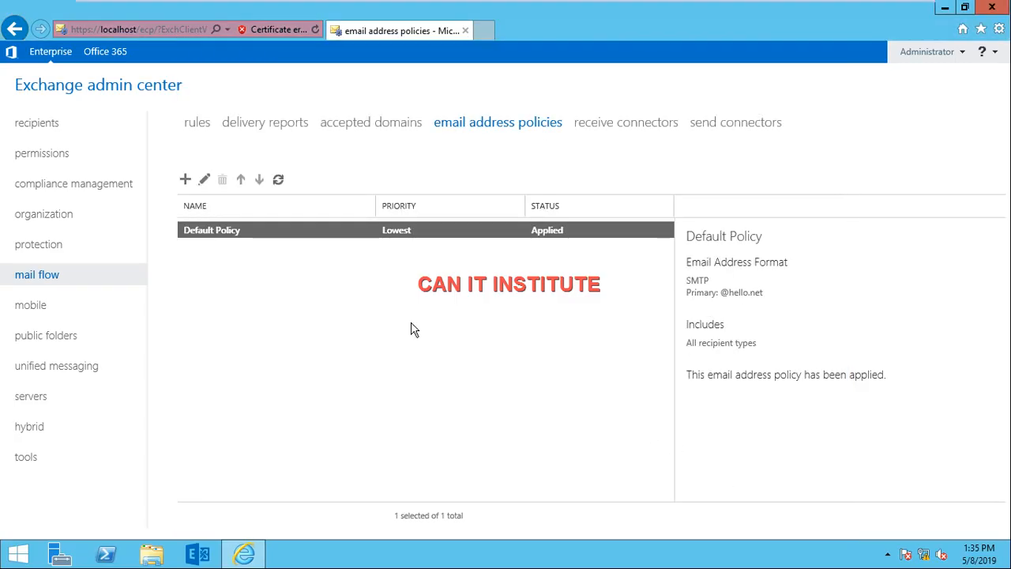
# Add an authoritative accepted domain named can for the domain can.clg and save it.
pyautogui.click(339, 129)
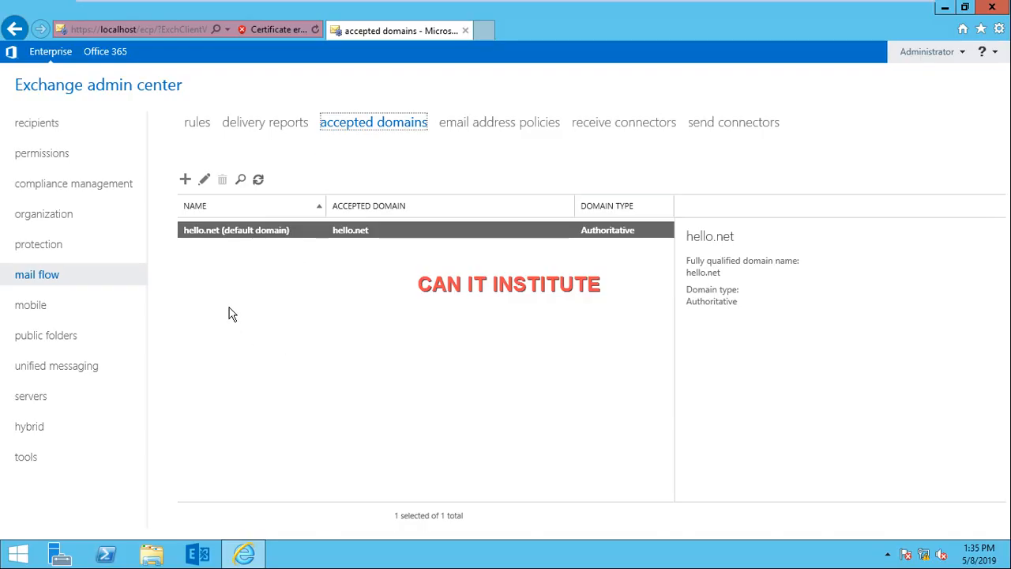
pyautogui.click(186, 181)
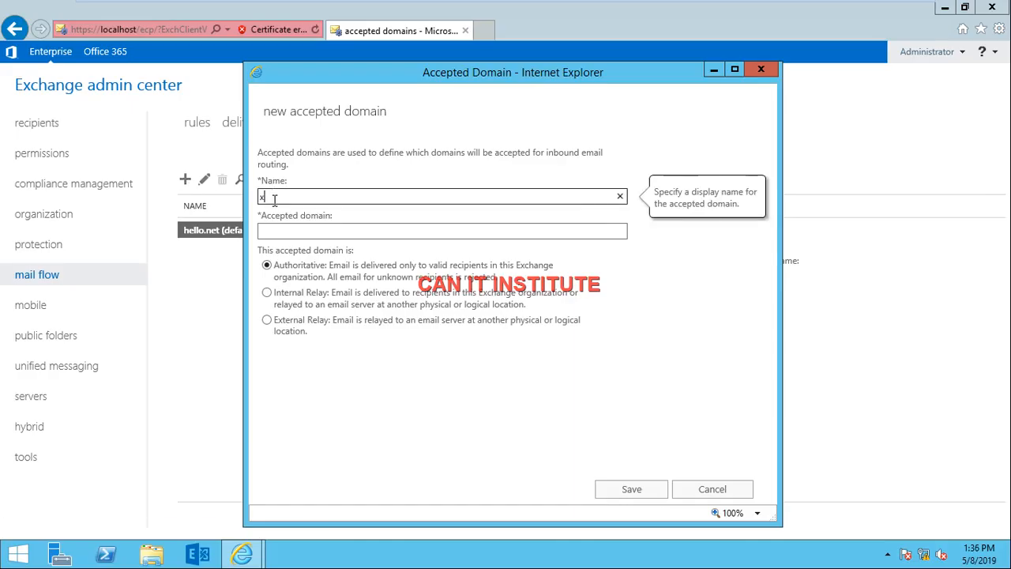
pyautogui.press('BackSpace')
pyautogui.click(266, 227)
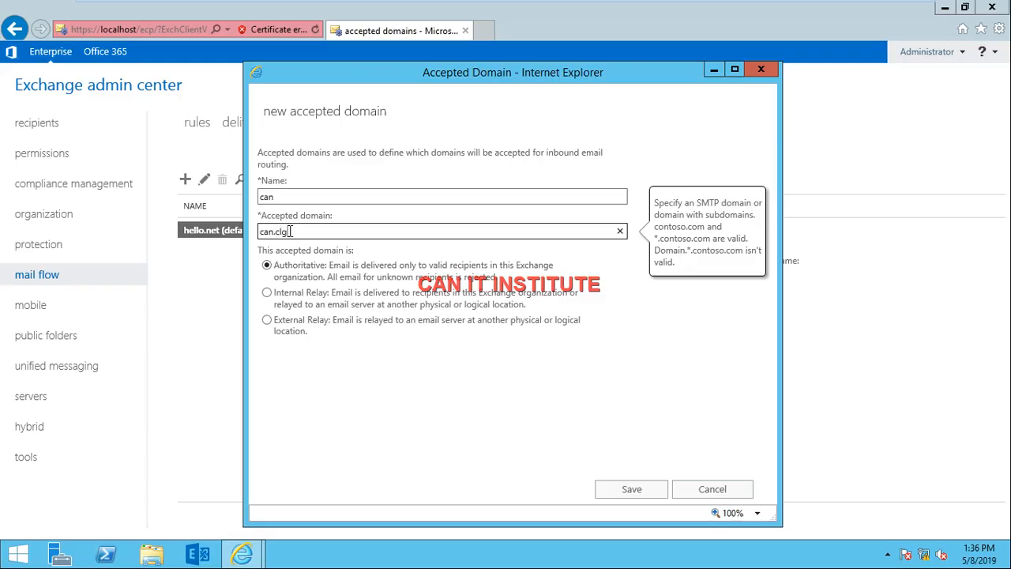
pyautogui.click(328, 276)
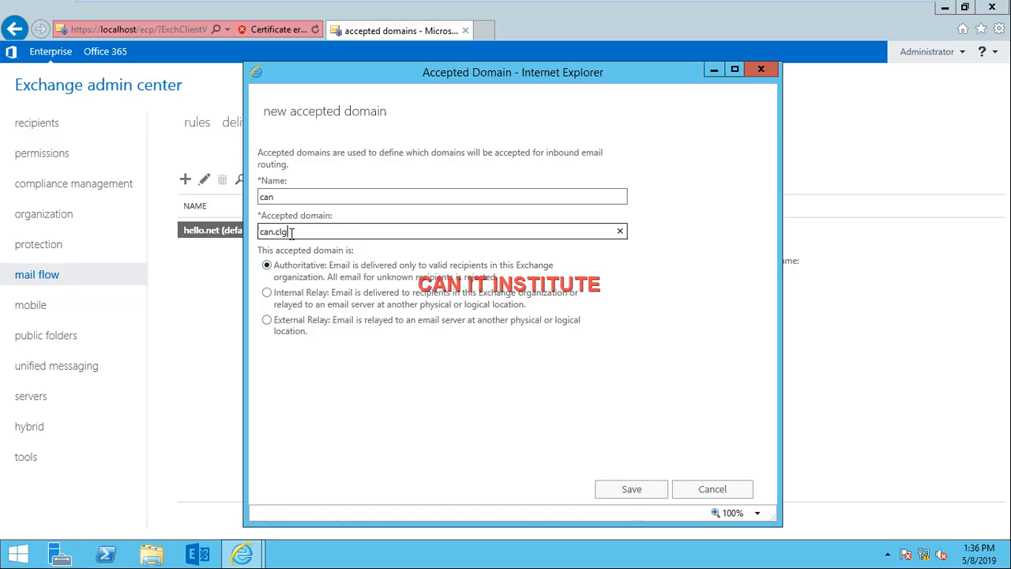
pyautogui.click(616, 489)
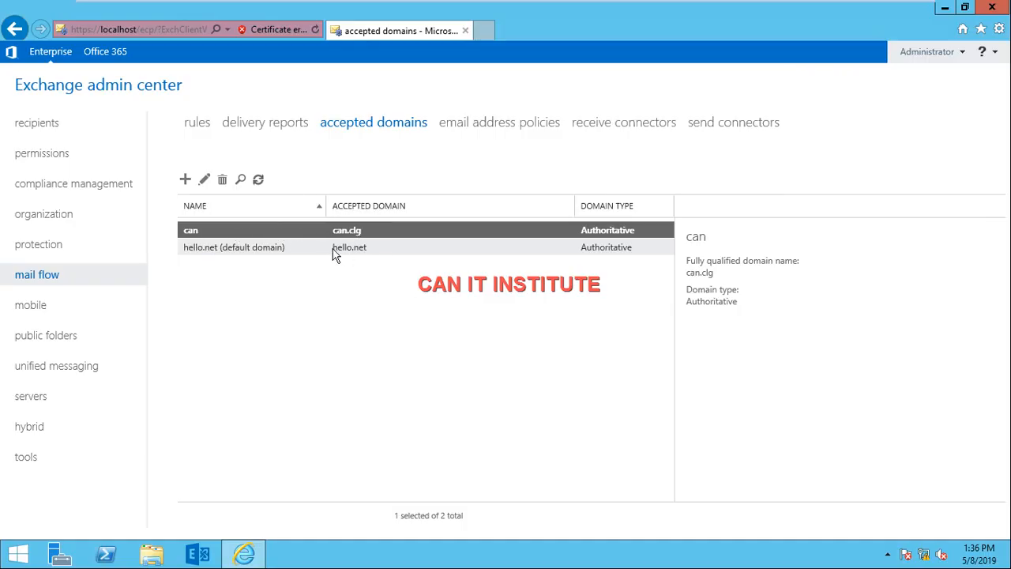
# Create an email address policy named exchange for all recipient types, using the alias format with accepted domain can.clg.
pyautogui.click(482, 128)
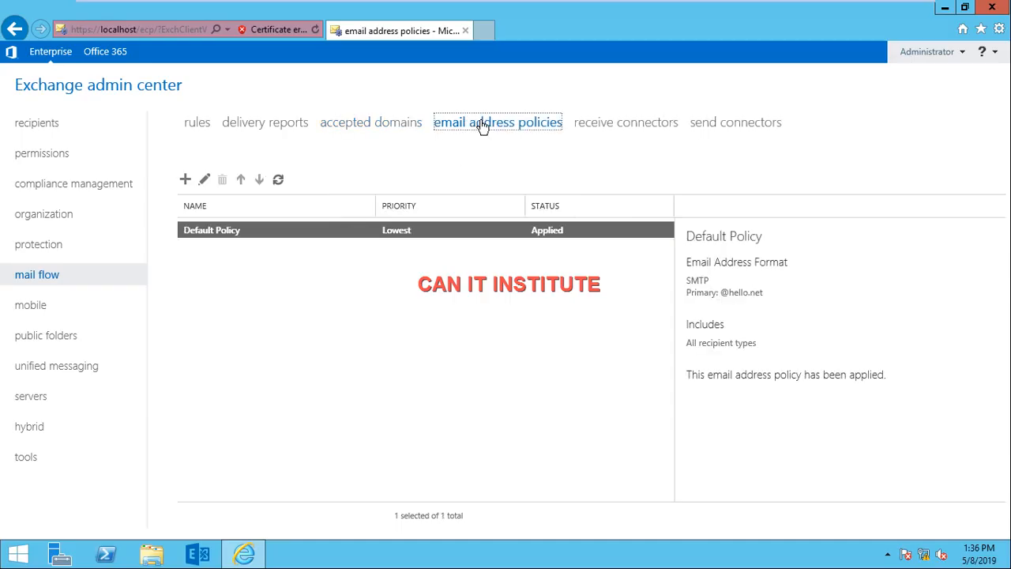
pyautogui.click(186, 181)
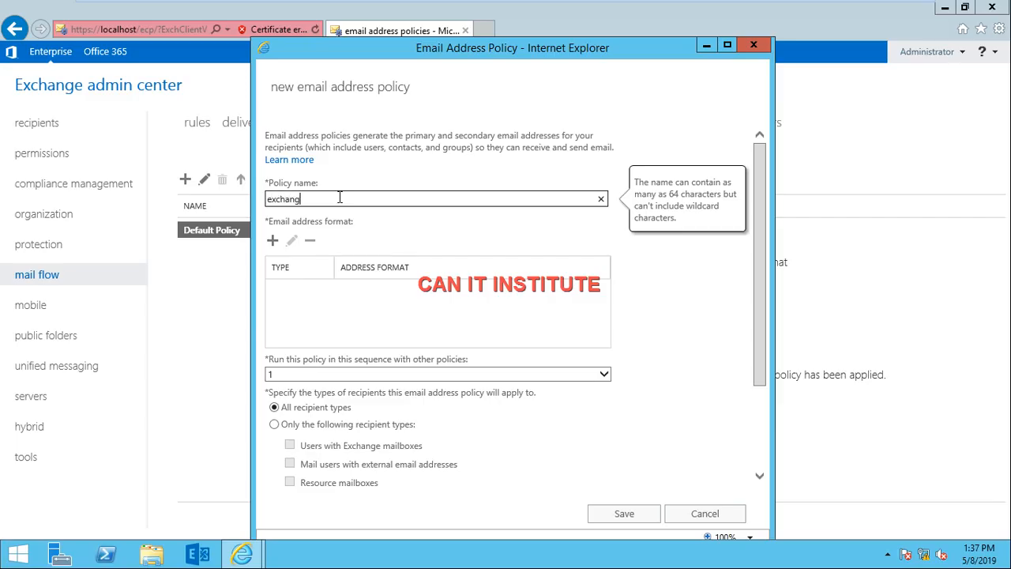
pyautogui.click(271, 242)
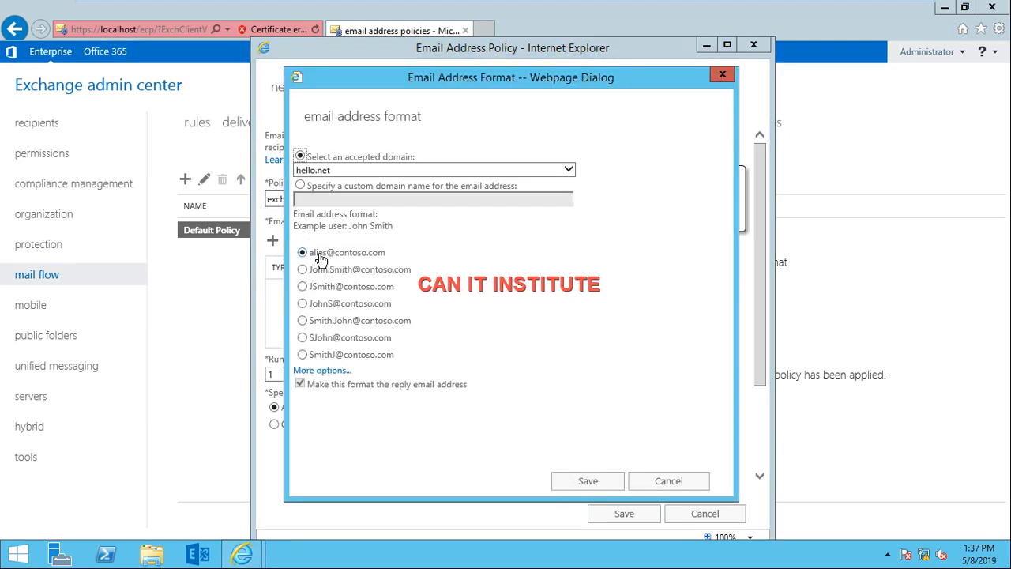
pyautogui.click(359, 171)
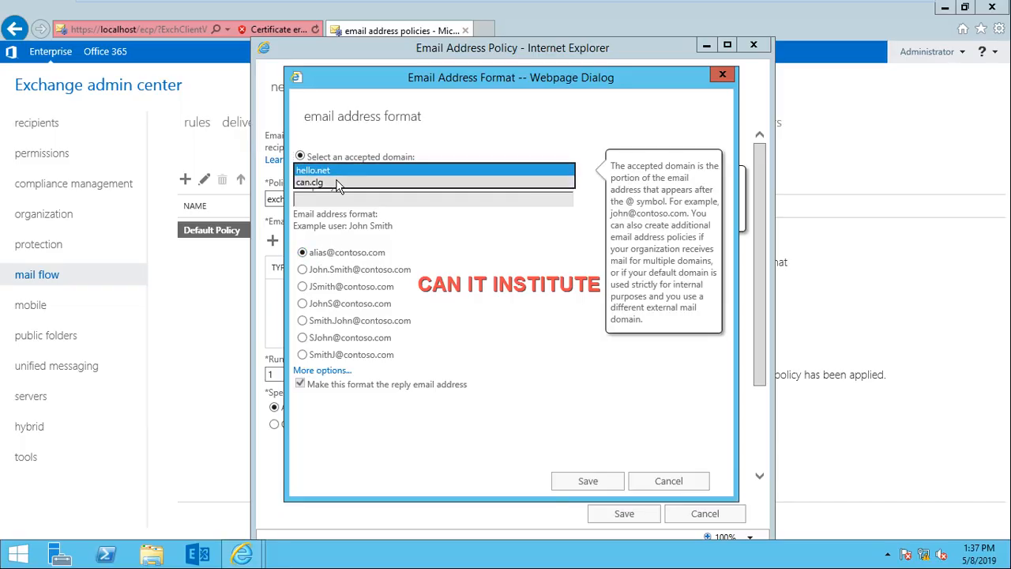
pyautogui.click(333, 183)
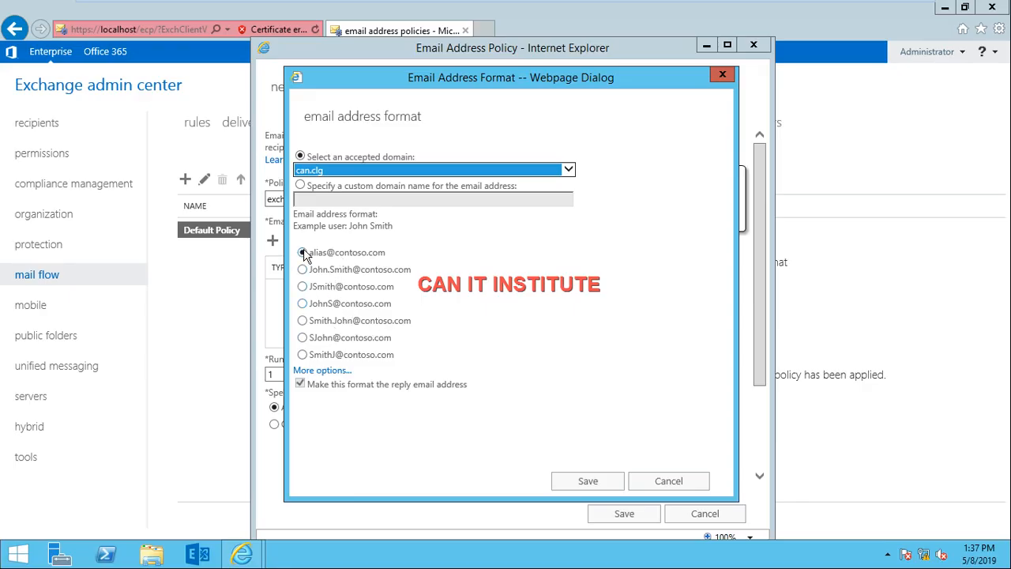
pyautogui.click(587, 482)
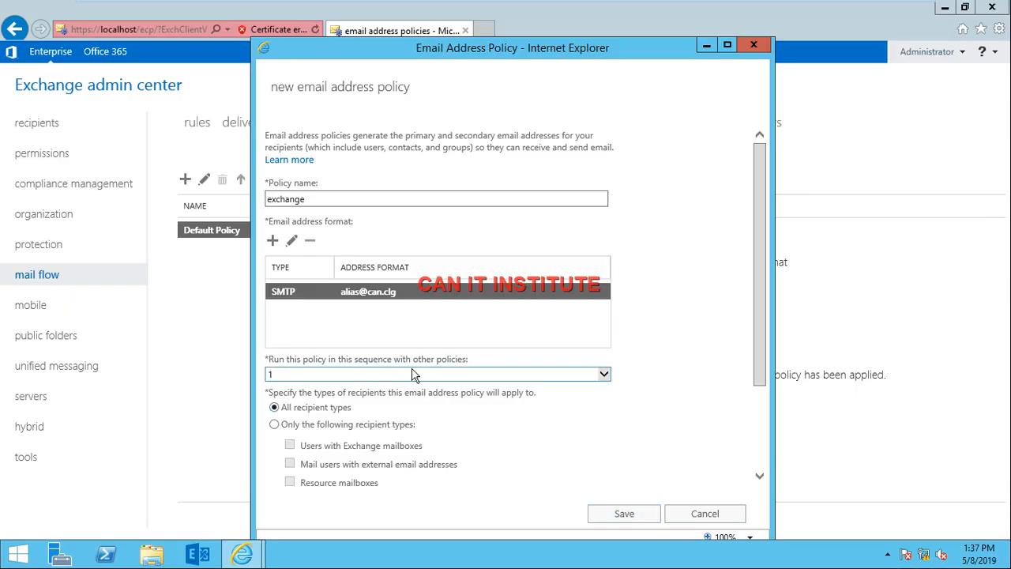
pyautogui.click(622, 514)
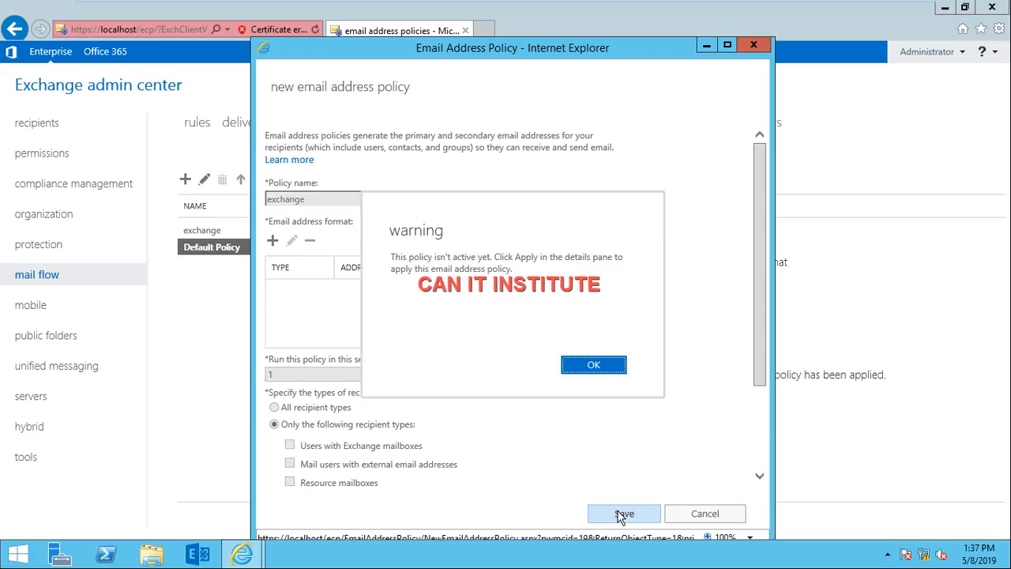
pyautogui.click(583, 364)
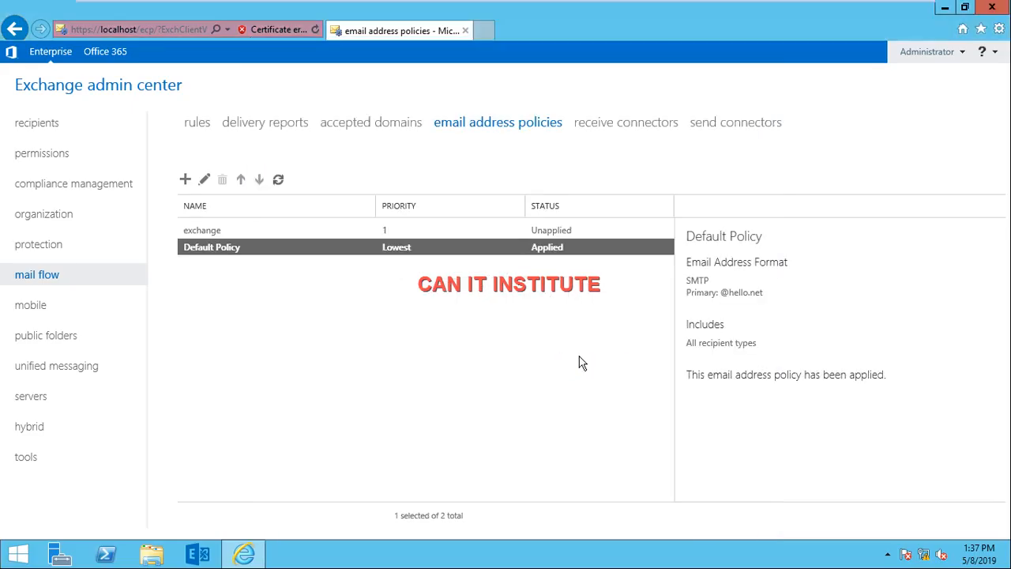
# Apply the exchange email address policy to its recipients and close the completed operation.
pyautogui.click(365, 231)
pyautogui.click(388, 245)
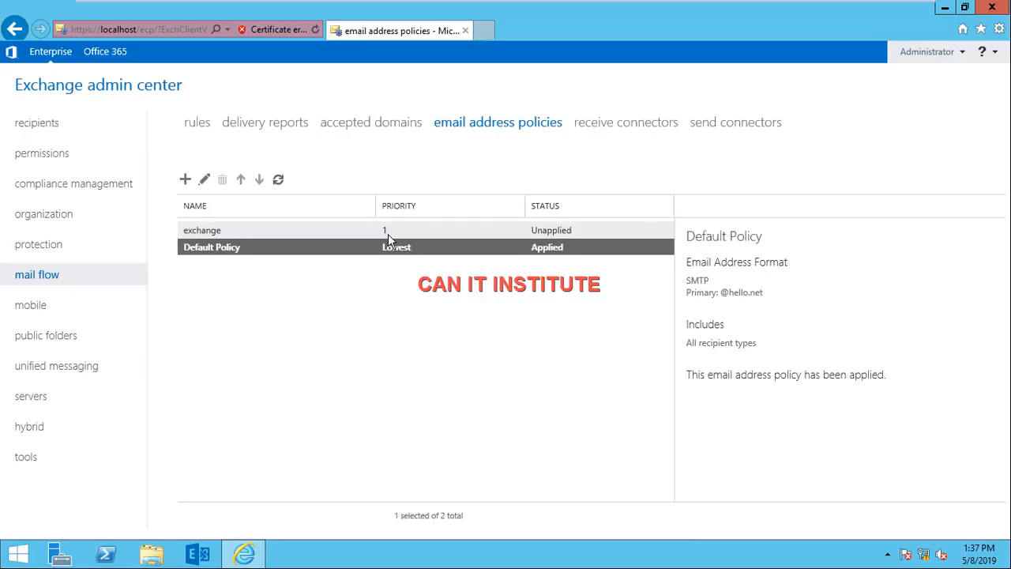
pyautogui.click(387, 232)
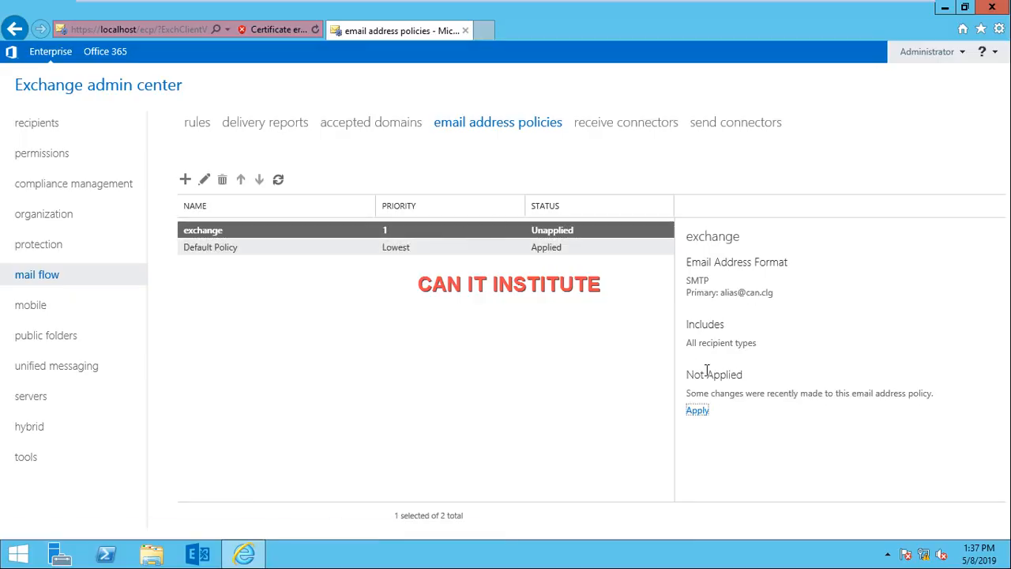
pyautogui.click(697, 411)
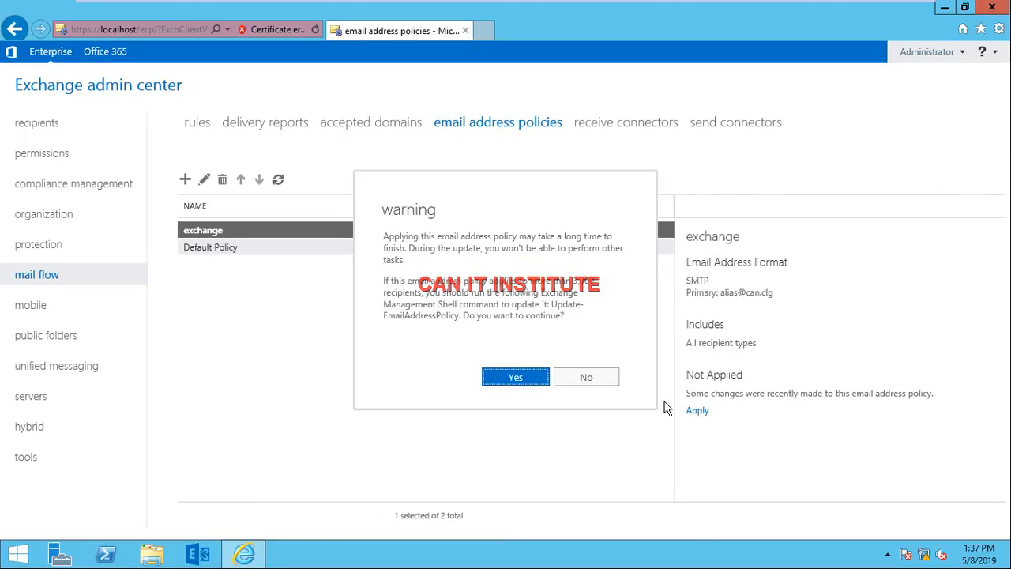
pyautogui.click(506, 379)
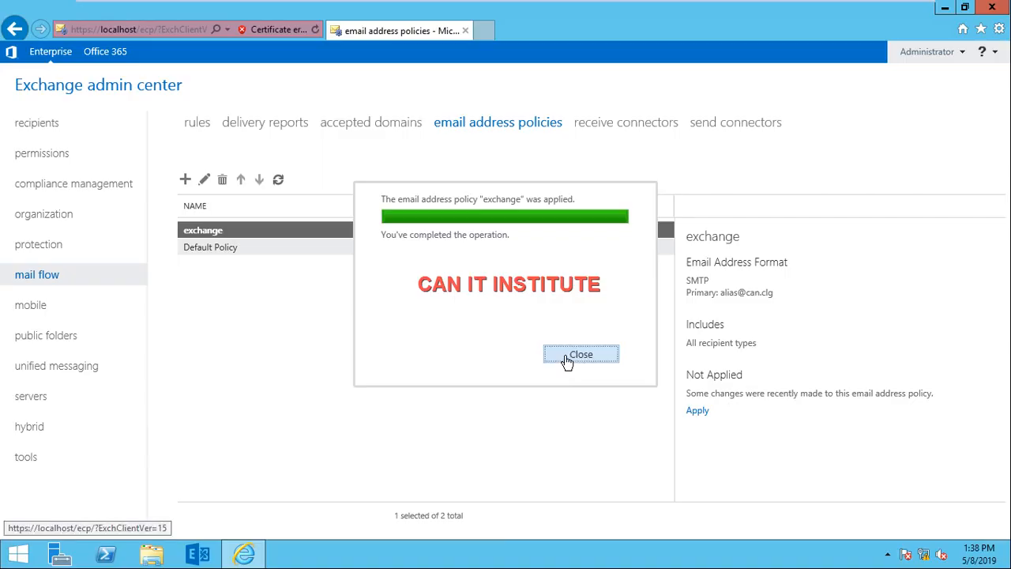
pyautogui.click(565, 356)
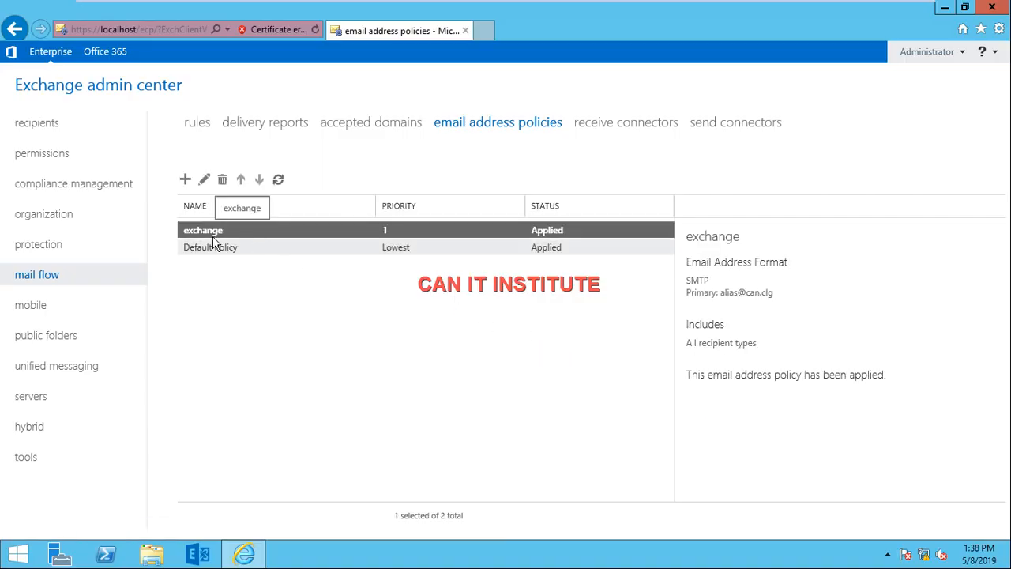
# Open the email address settings of the test user mailbox.
pyautogui.click(48, 127)
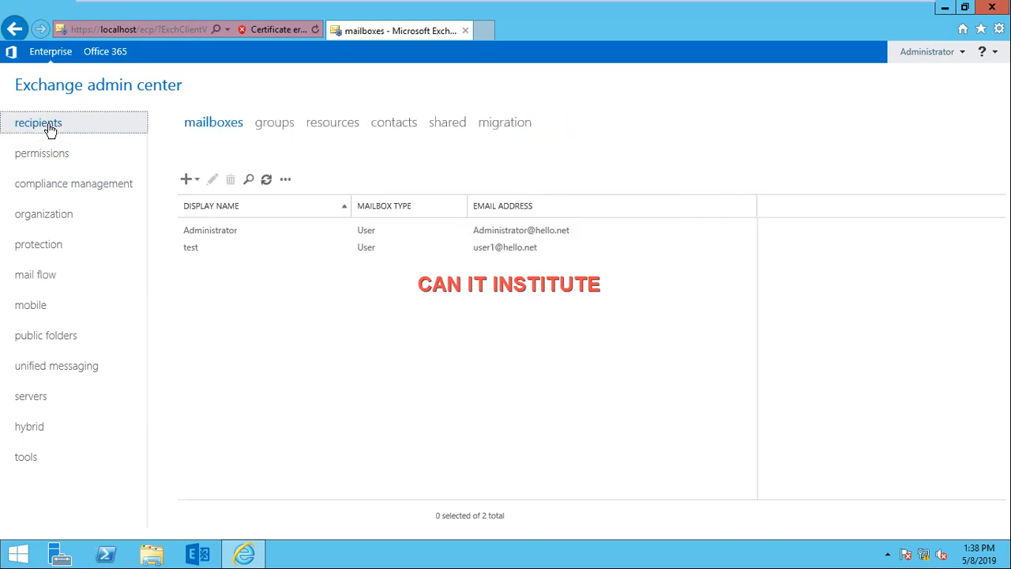
pyautogui.click(229, 251)
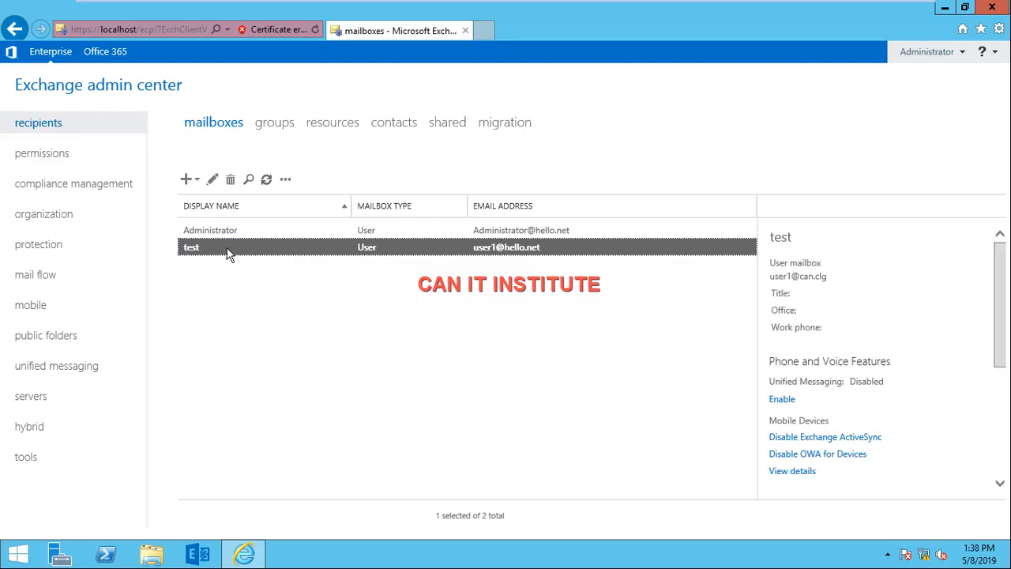
pyautogui.click(212, 180)
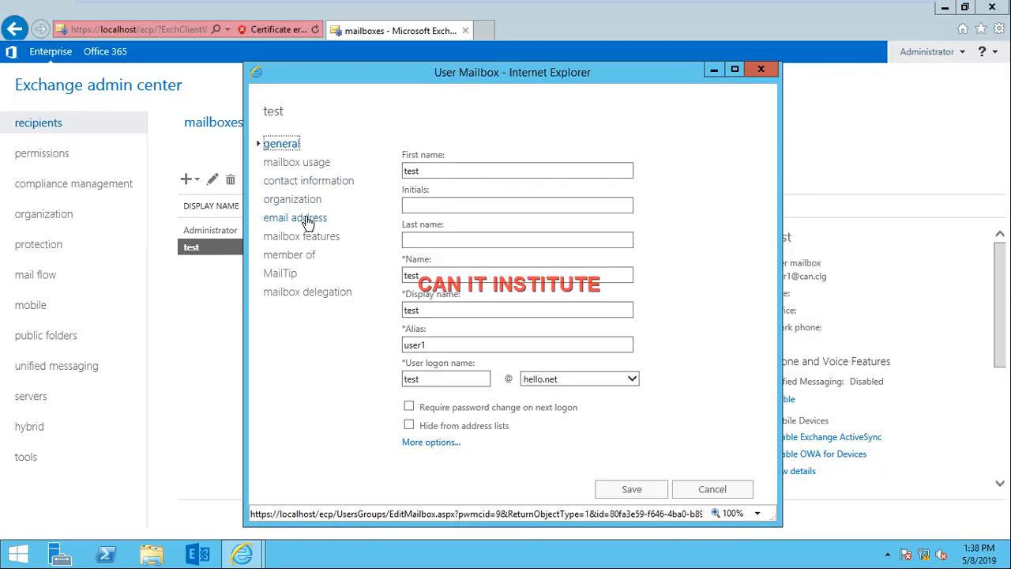
pyautogui.click(305, 219)
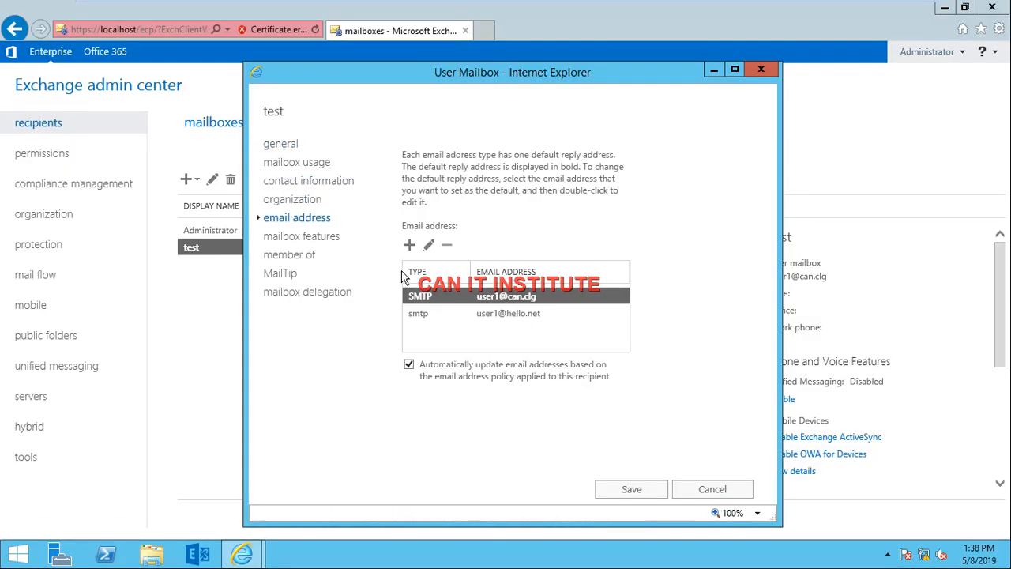
# Compare the primary SMTP and secondary smtp address entries of the test mailbox, and save the mailbox.
pyautogui.click(420, 313)
pyautogui.click(420, 298)
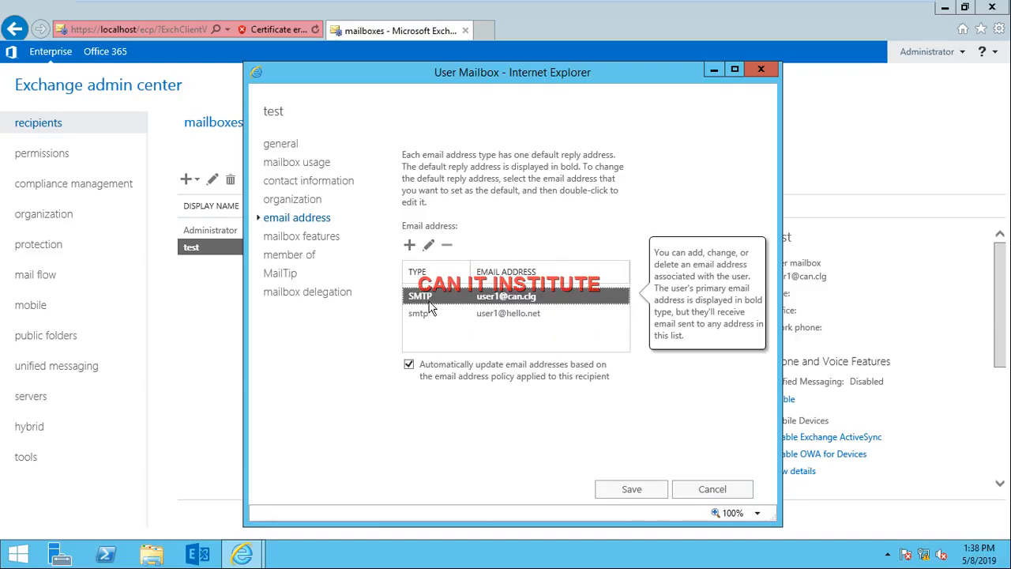
pyautogui.click(424, 312)
pyautogui.click(433, 298)
pyautogui.click(431, 313)
pyautogui.click(433, 296)
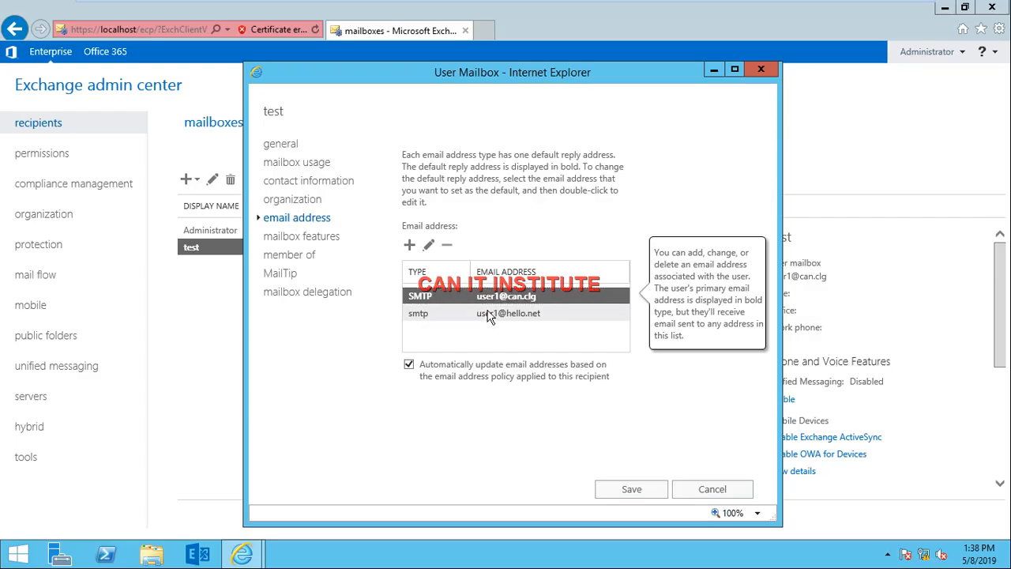
pyautogui.click(423, 314)
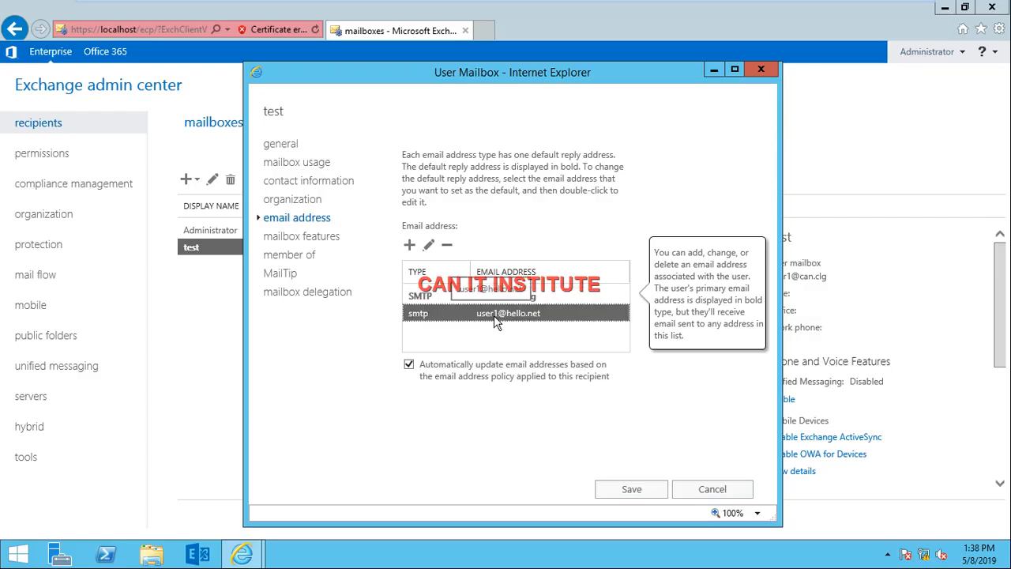
pyautogui.click(459, 293)
pyautogui.click(453, 313)
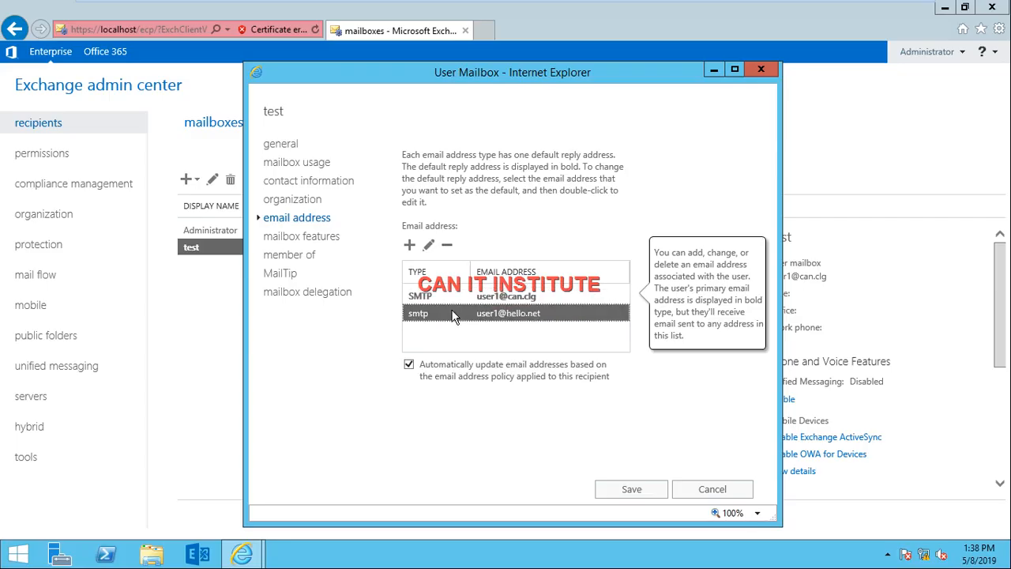
pyautogui.click(450, 296)
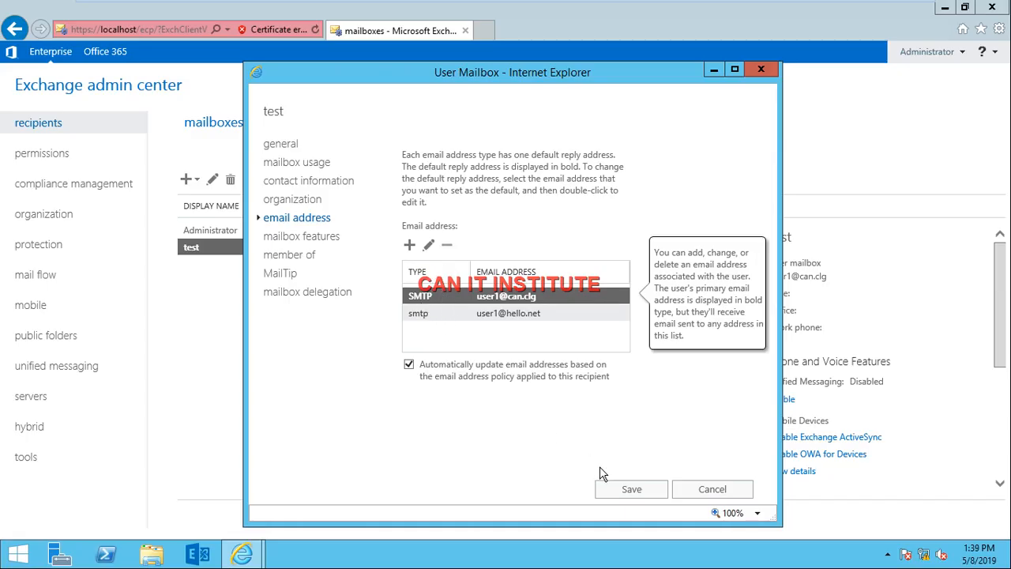
pyautogui.click(624, 490)
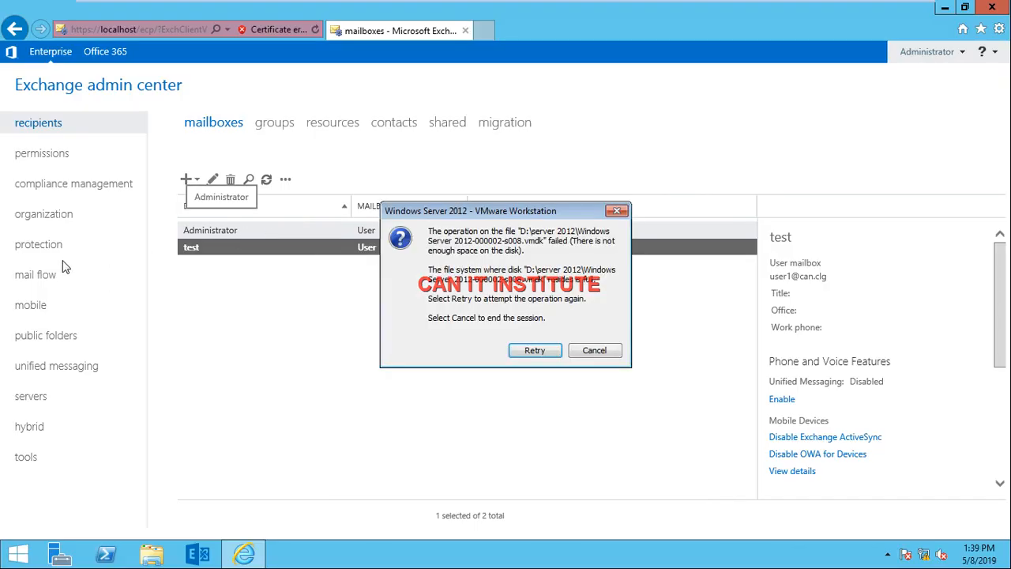
pyautogui.click(592, 351)
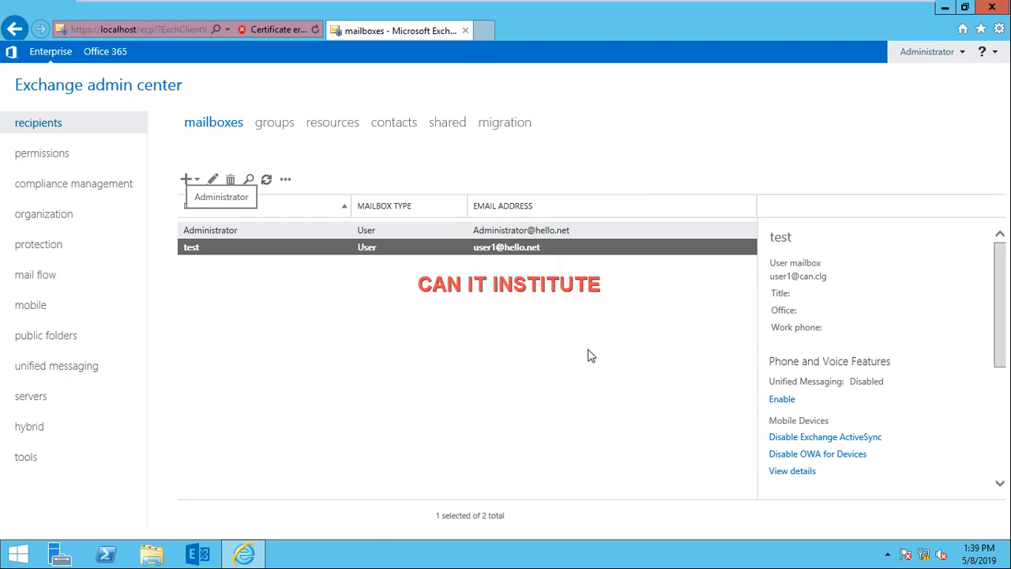